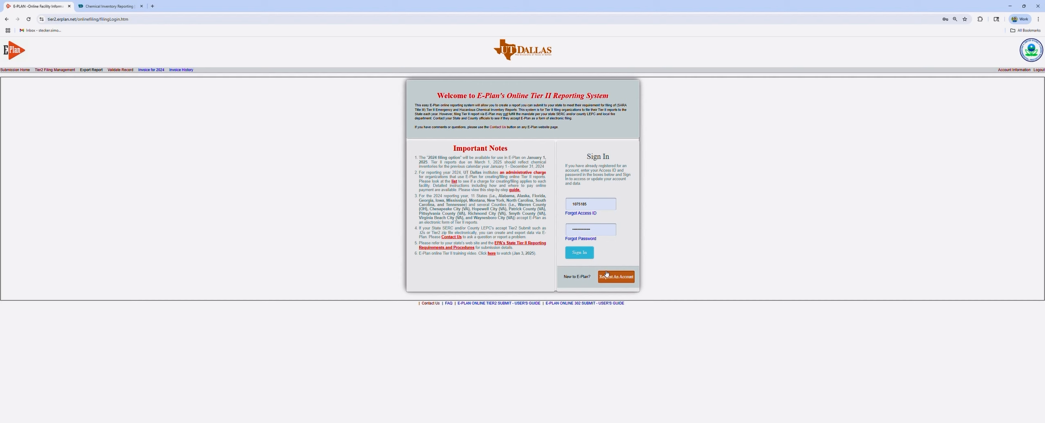
Sign in to the E-Plan Tier II reporting account with the Access ID and password
click(588, 254)
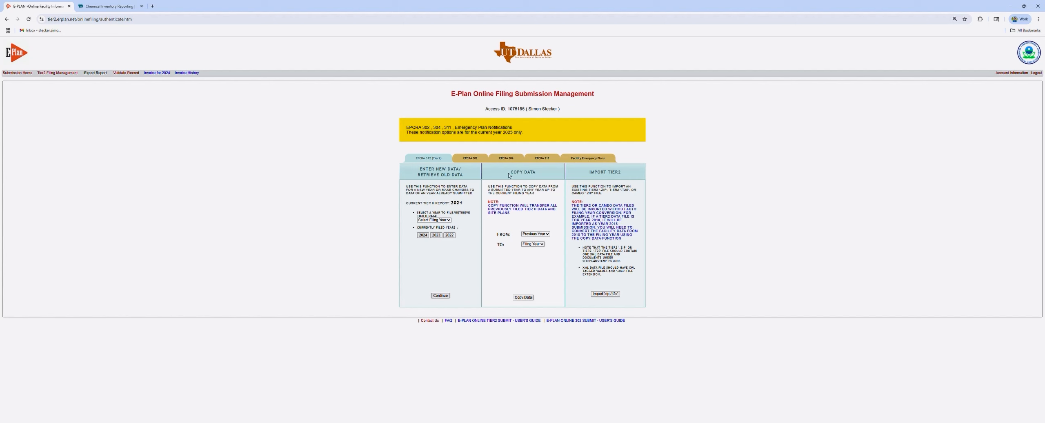
Copy the 2023 filing data into 2024, then open the 2024 filing's facility list
drag(509, 175, 538, 174)
click(539, 174)
click(539, 255)
click(533, 260)
click(516, 297)
click(433, 232)
click(421, 234)
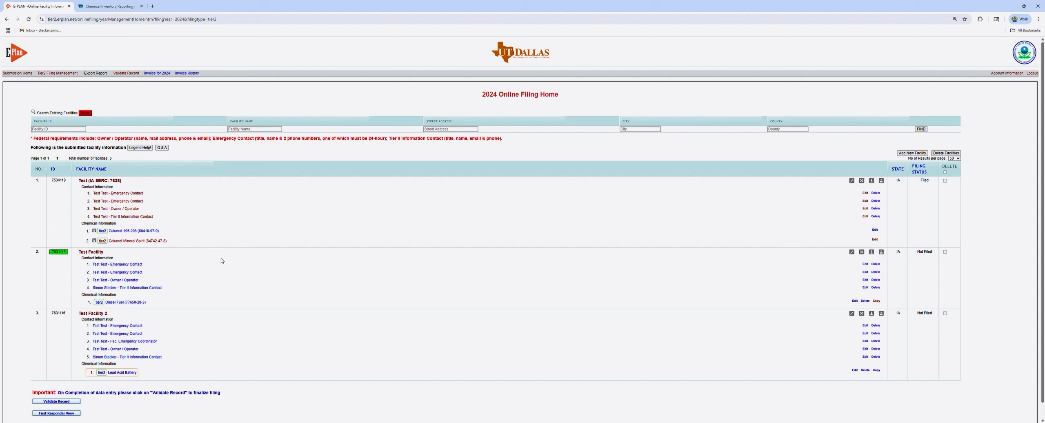
Open Test Facility's Facility Information page from the 2024 facility list
click(100, 254)
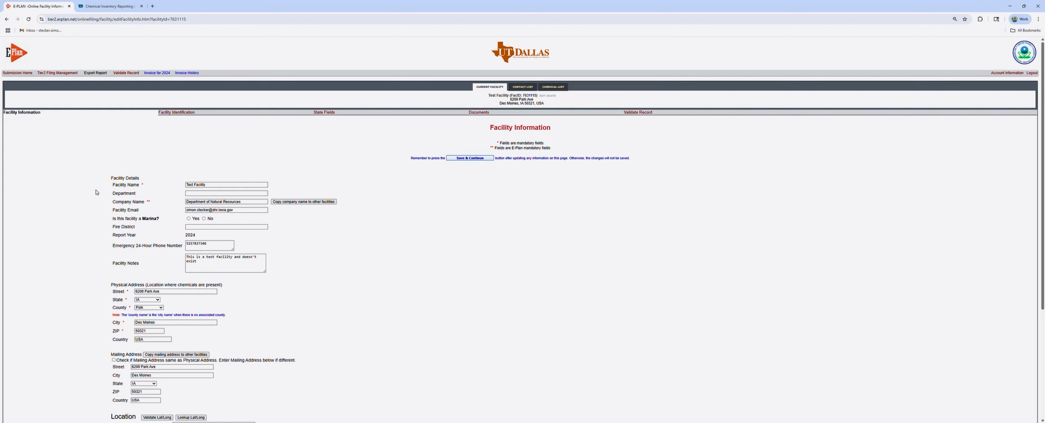
scroll(162, 202, down, 3)
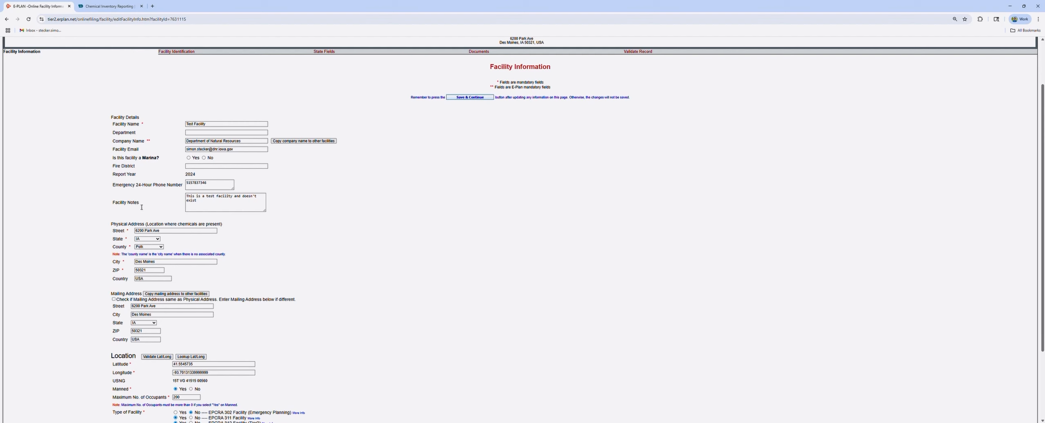
drag(141, 207, 108, 206)
click(128, 213)
scroll(182, 206, down, 1)
scroll(165, 234, down, 2)
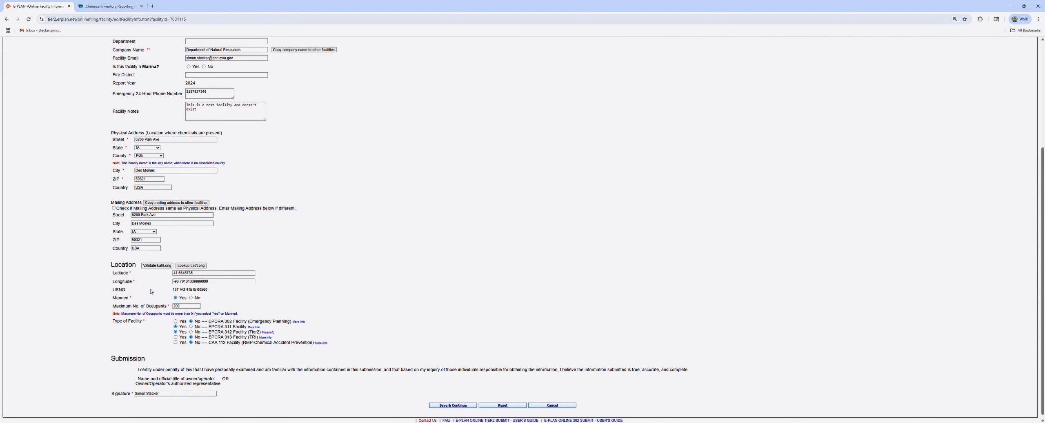
Clear the latitude and longitude and look them up again from the address
click(188, 280)
key(ctrl+a)
key(BackSpace)
click(192, 272)
key(ctrl+a)
key(BackSpace)
click(237, 270)
click(196, 266)
Set EPCRA 312 to Yes and CAA 112 to No, check Signature, and save
scroll(149, 297, down, 1)
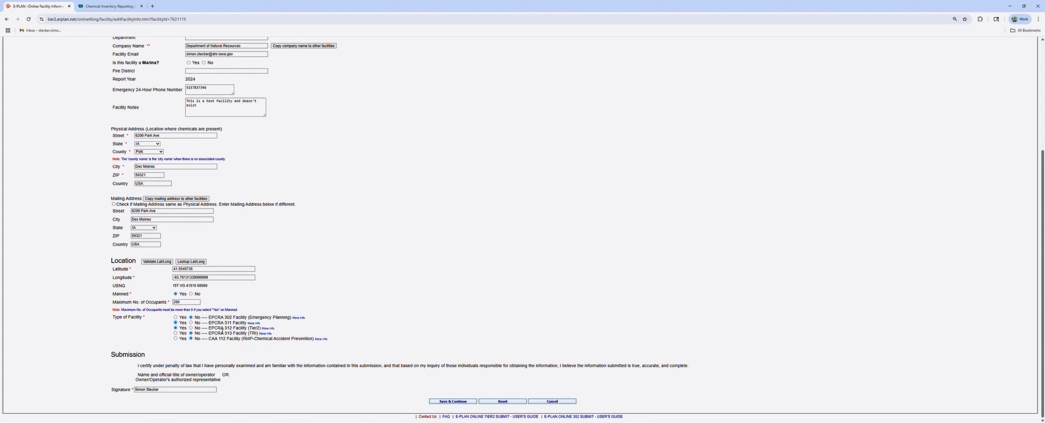
click(176, 328)
click(176, 328)
click(191, 339)
click(165, 395)
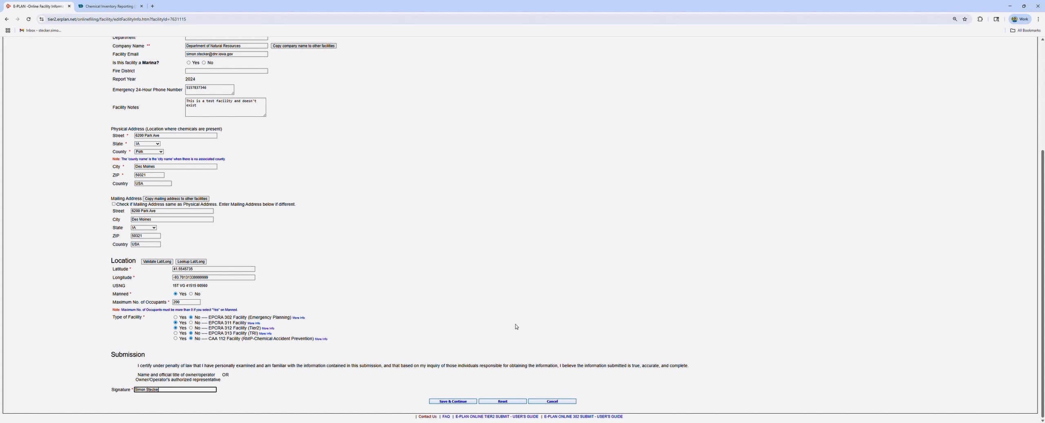
click(461, 402)
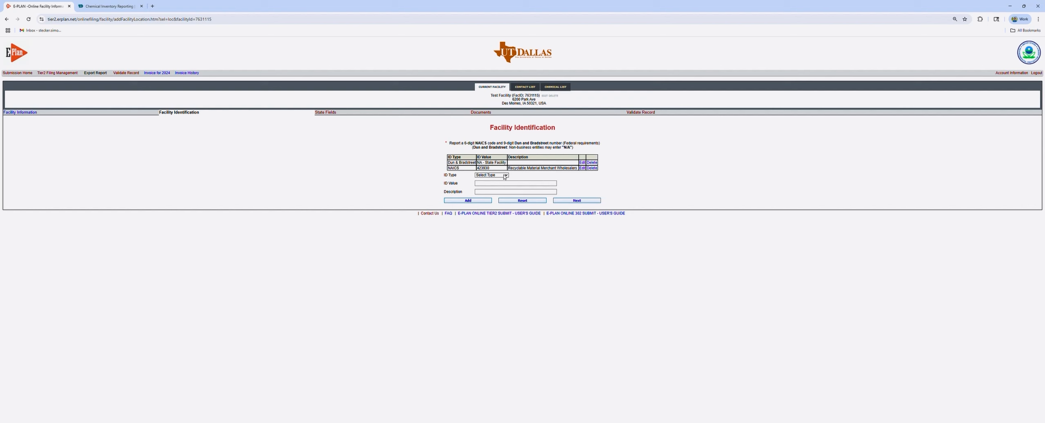
Add NAICS code 111110 Soybean Farming as a facility identifier
click(491, 223)
click(494, 183)
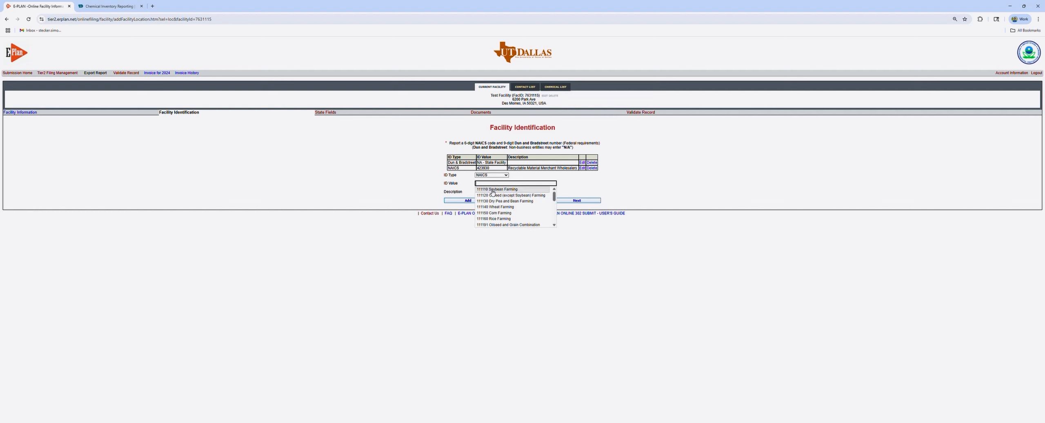
click(493, 190)
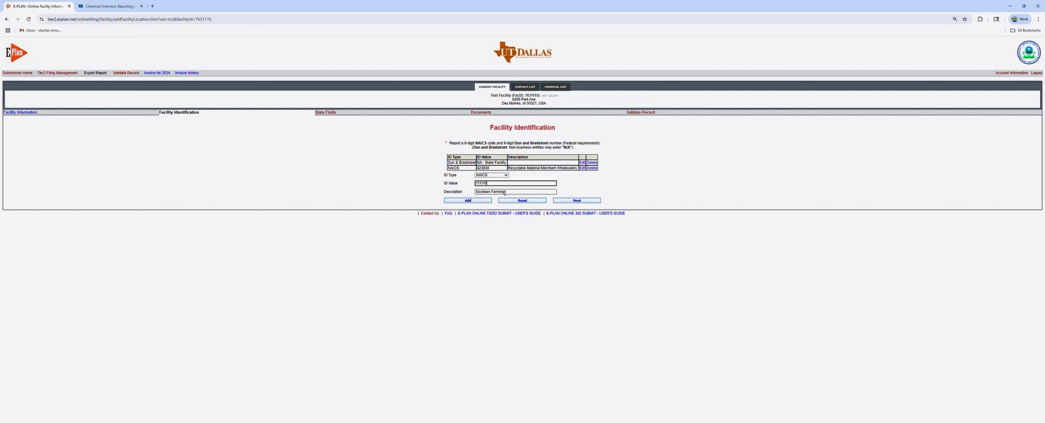
click(484, 201)
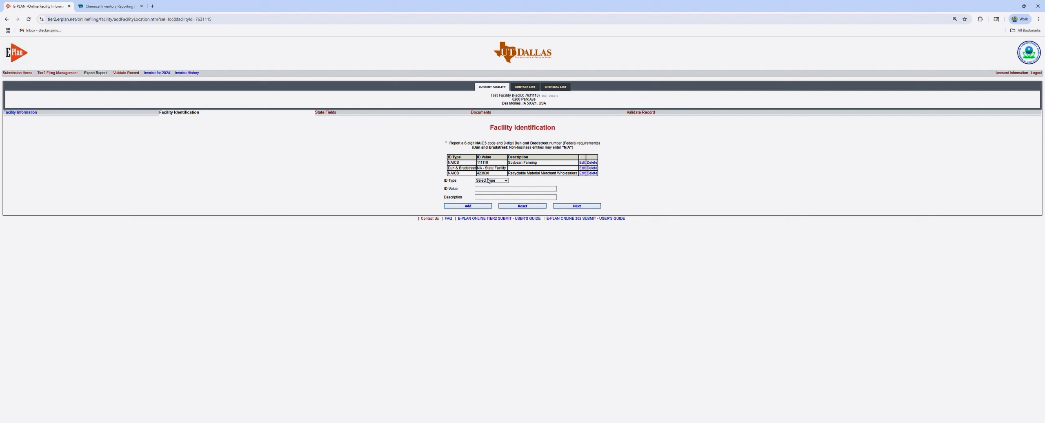
Delete the NAICS 423930 entry and confirm the removal
click(492, 190)
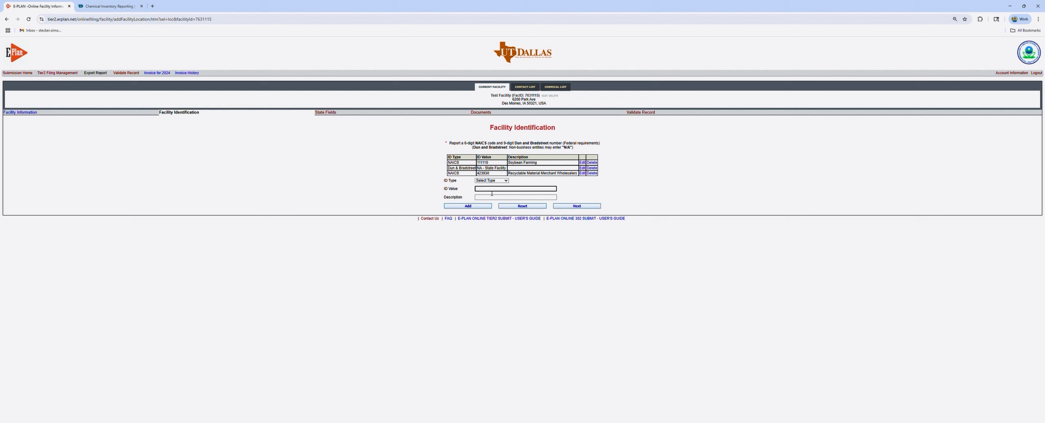
click(590, 173)
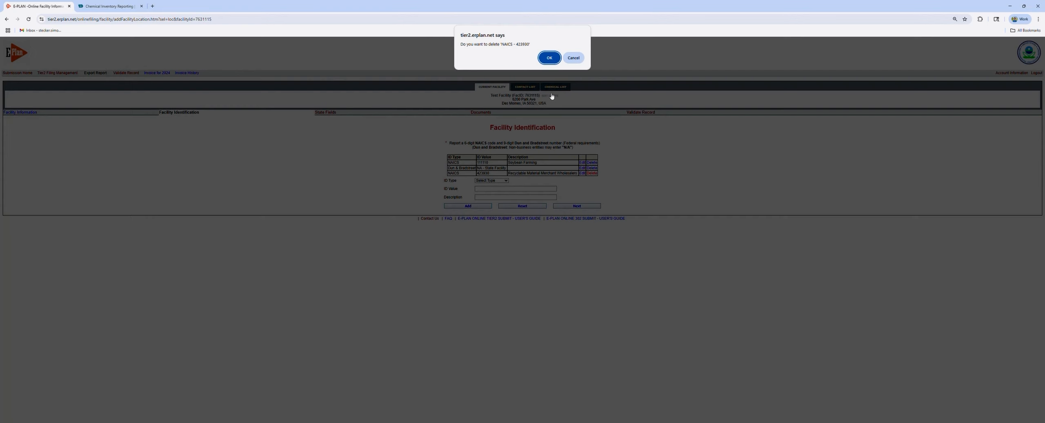
click(549, 58)
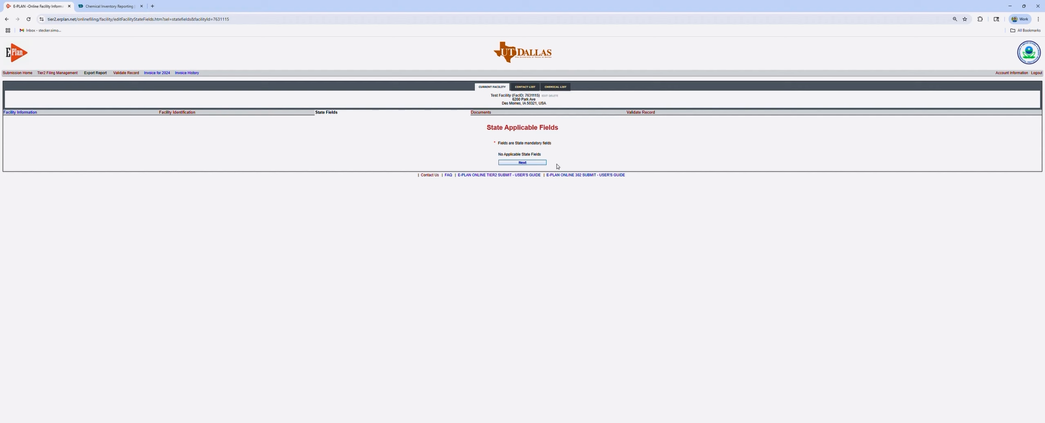
Continue past State Applicable Fields to the documents step
click(535, 164)
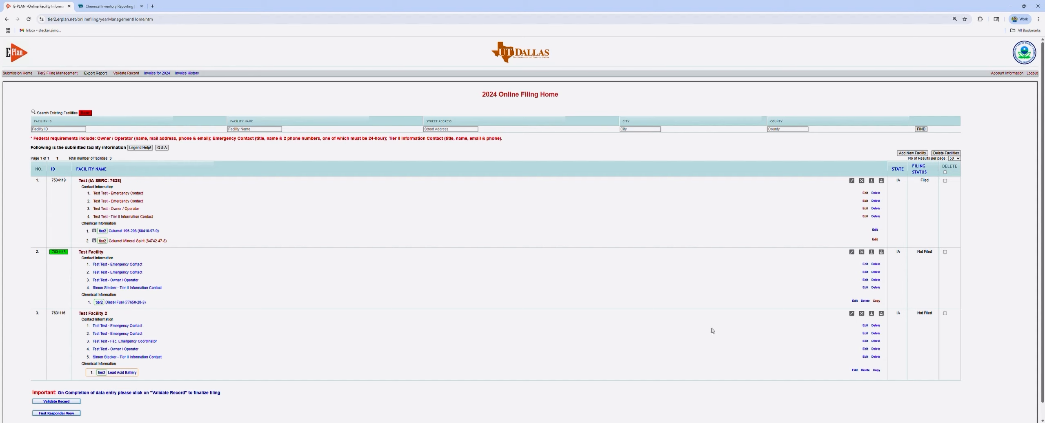
Start a new contact for Test Facility 2 using its Add New Contact icon
click(882, 314)
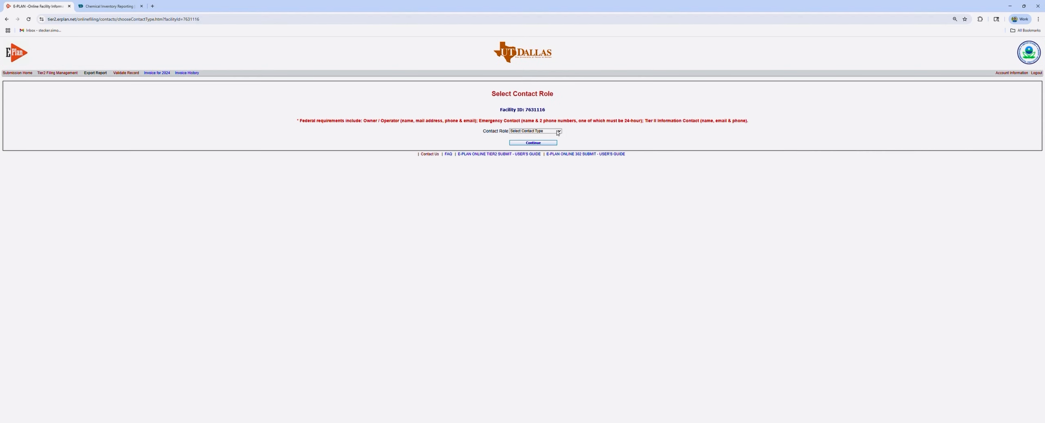
Create an Emergency Contact titled Safety Manager with the contact's name and e-mail, and save
click(551, 144)
click(544, 143)
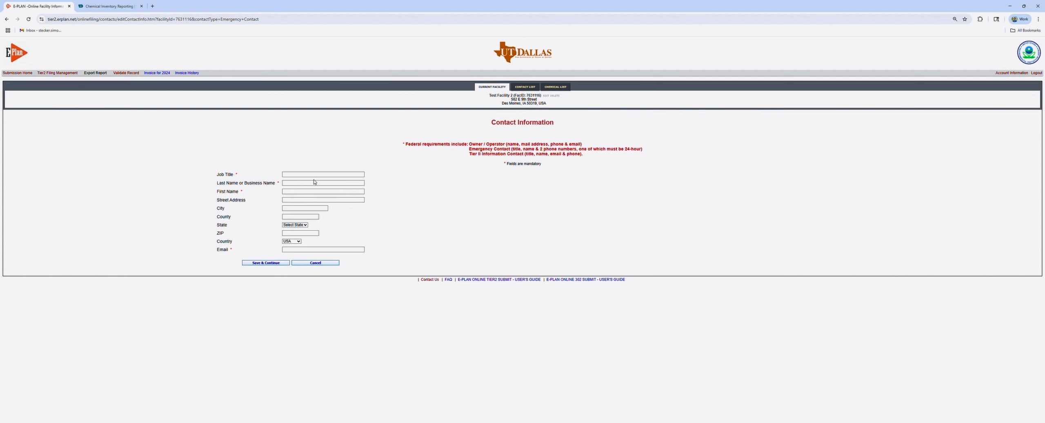
click(326, 175)
text(Safety Manager)
click(320, 183)
key(Tab)
click(422, 213)
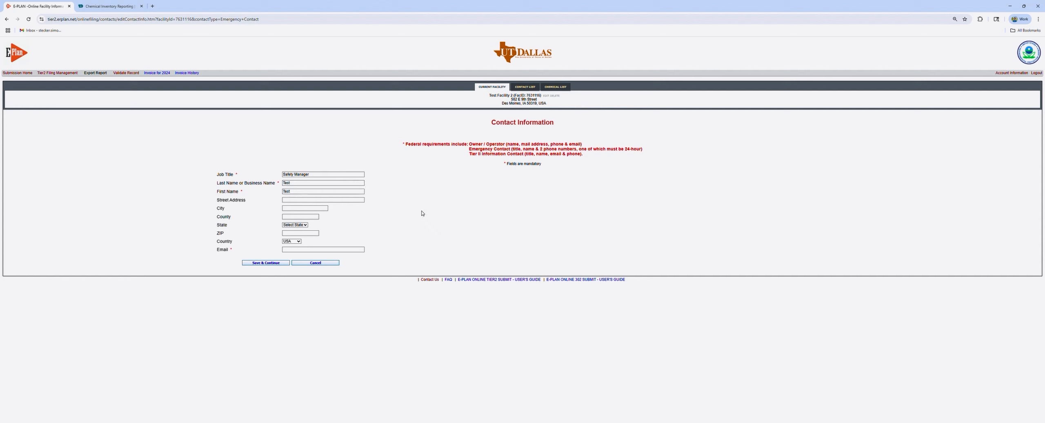
click(342, 251)
click(335, 261)
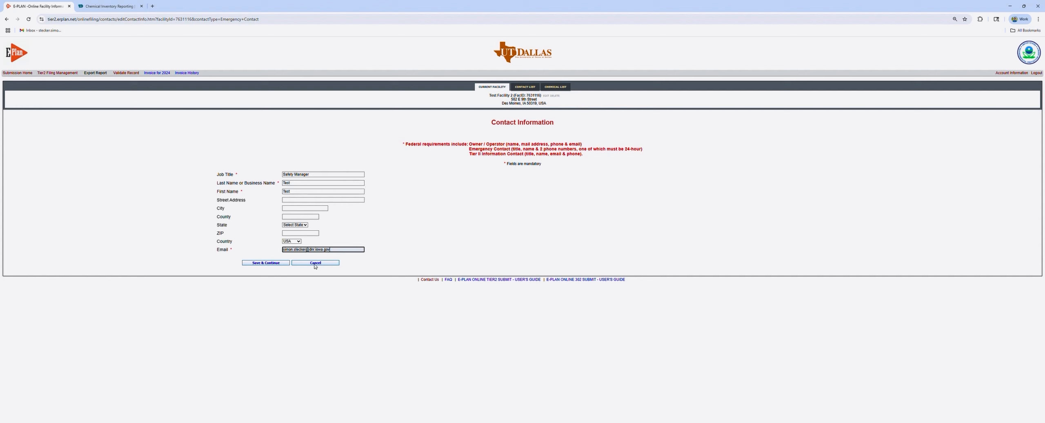
click(279, 264)
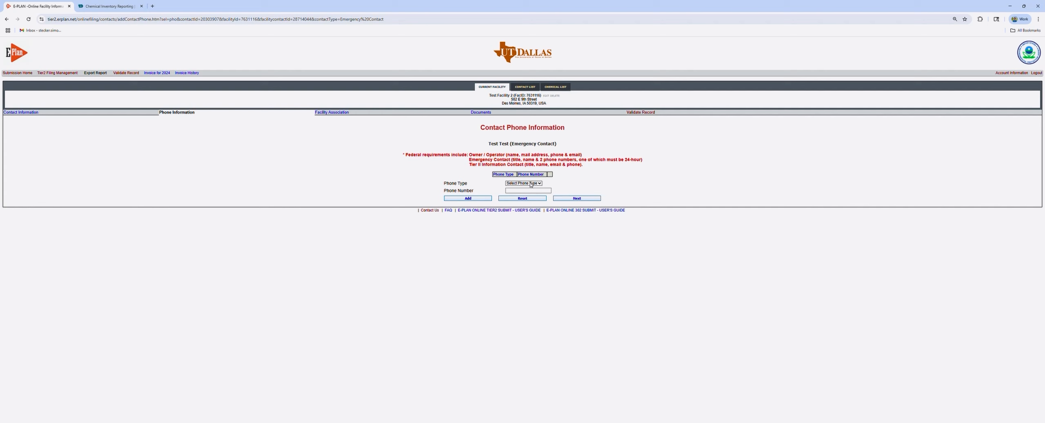
Add a 24-hour and a Work phone number to the emergency contact
click(524, 199)
click(531, 191)
text(000000000)
click(468, 198)
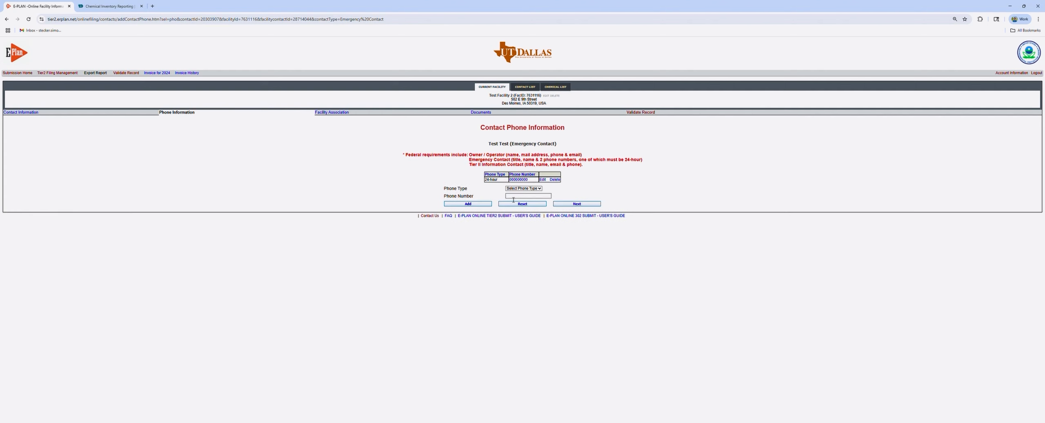
click(517, 225)
click(527, 198)
click(482, 204)
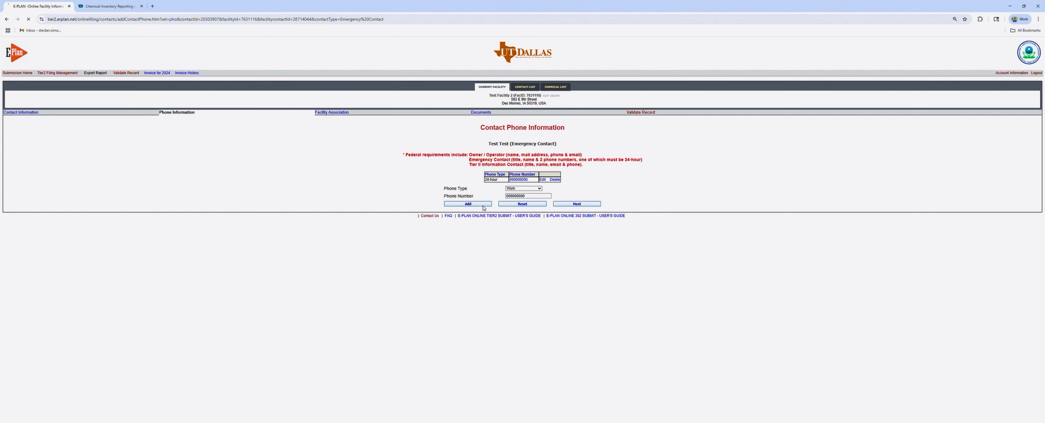
click(577, 209)
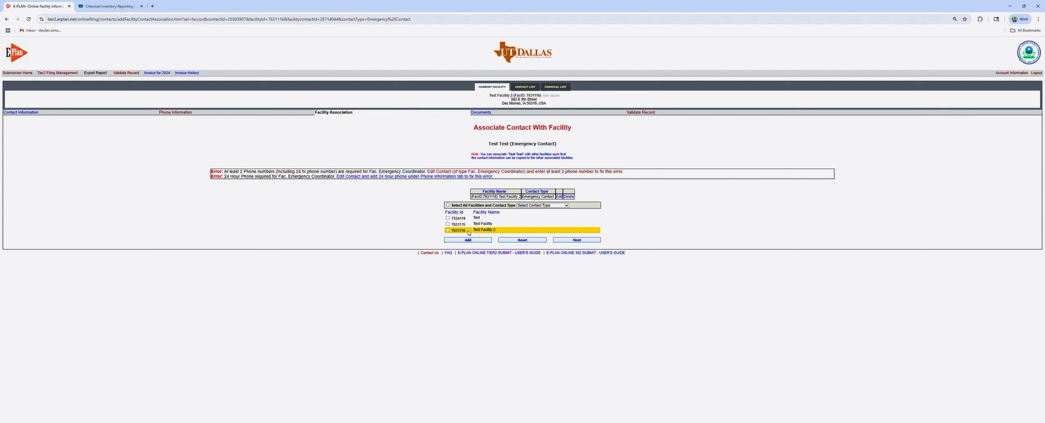
Associate the contact with Test Facility 2 (7631116) as Emergency Contact, leaving other facilities unticked
drag(498, 231, 477, 234)
click(447, 224)
click(448, 218)
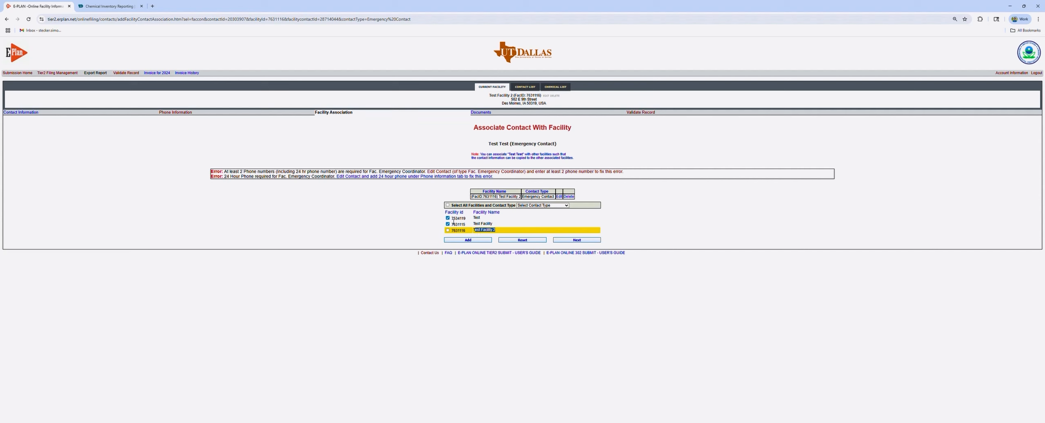
click(537, 219)
click(448, 224)
click(448, 218)
click(455, 234)
click(449, 230)
Dismiss the facility-selection warning and proceed to the Document Upload step
click(577, 240)
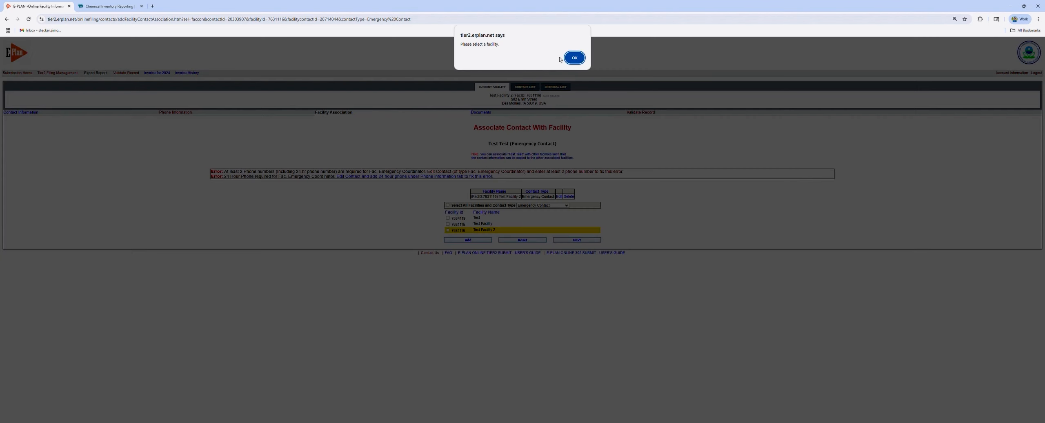
click(573, 58)
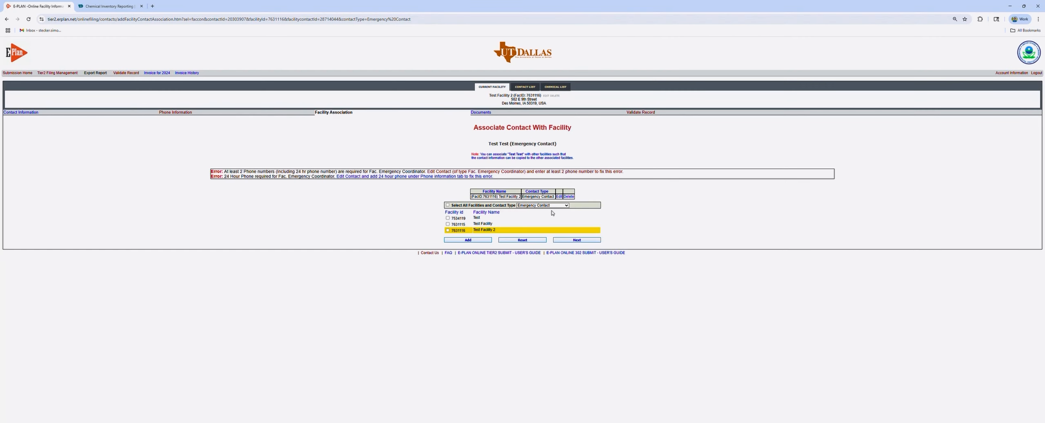
click(573, 240)
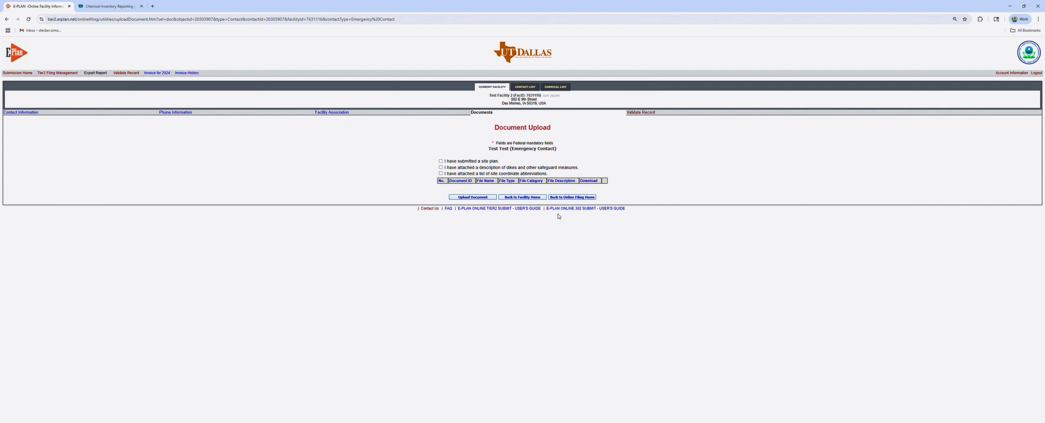
Open Test Facility's Diesel Fuel chemical record for editing from the 2024 filing home
mouse_move(566, 199)
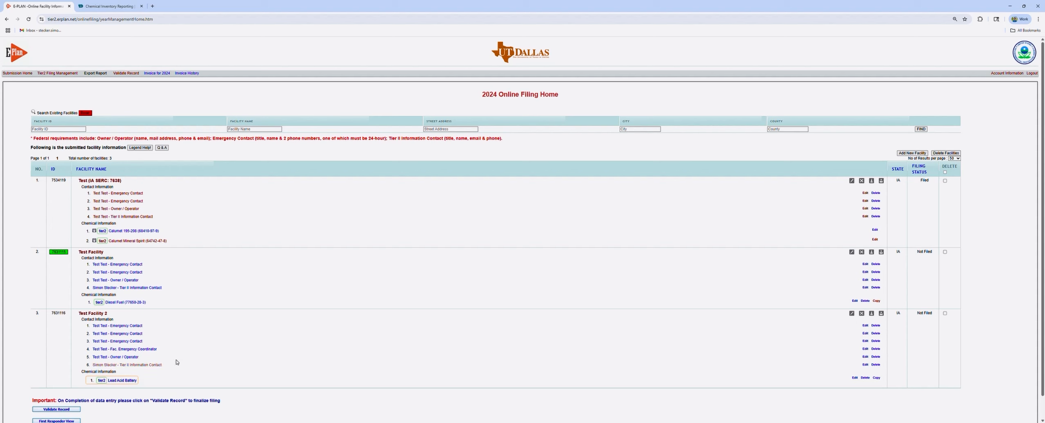
click(854, 301)
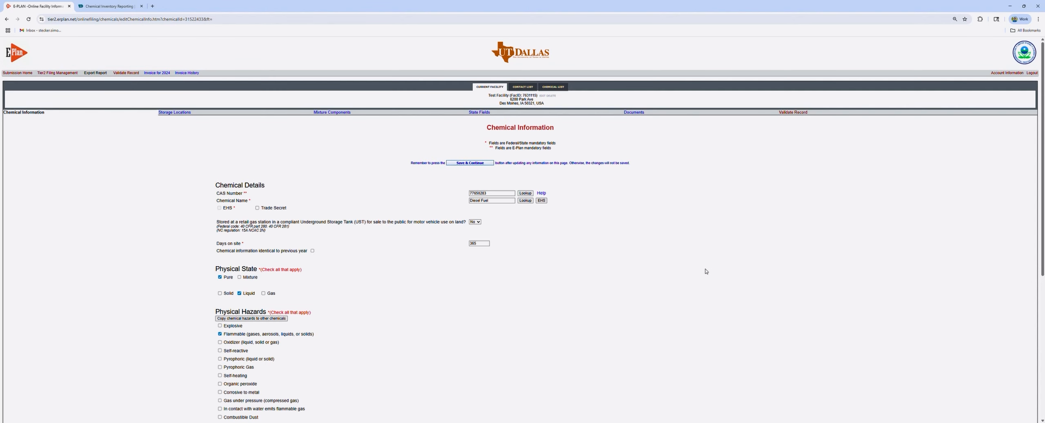
Replace the chemical name with Diesel Fuel (CAS 77650283) from the standard chemical suggestions
click(506, 203)
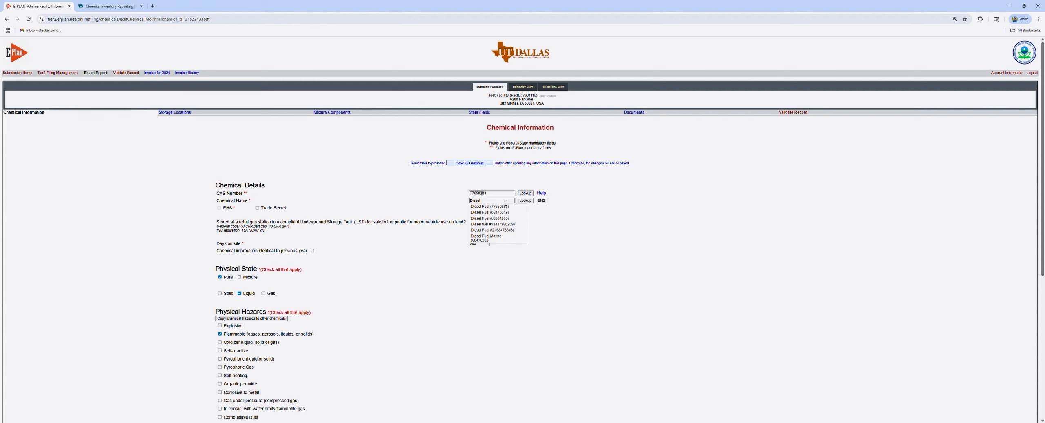
key(BackSpace)
key(BackSpace)
key(BackSpace)
key(BackSpace)
key(BackSpace)
key(BackSpace)
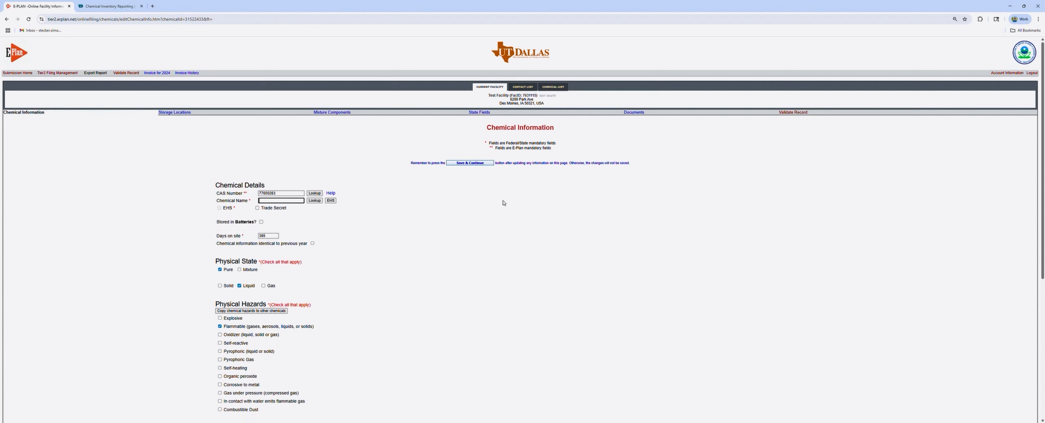
text(diesel)
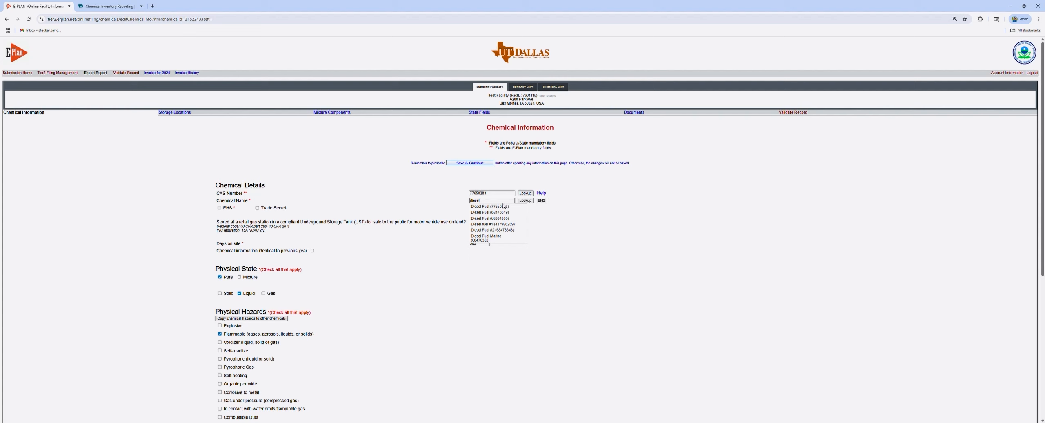
click(501, 207)
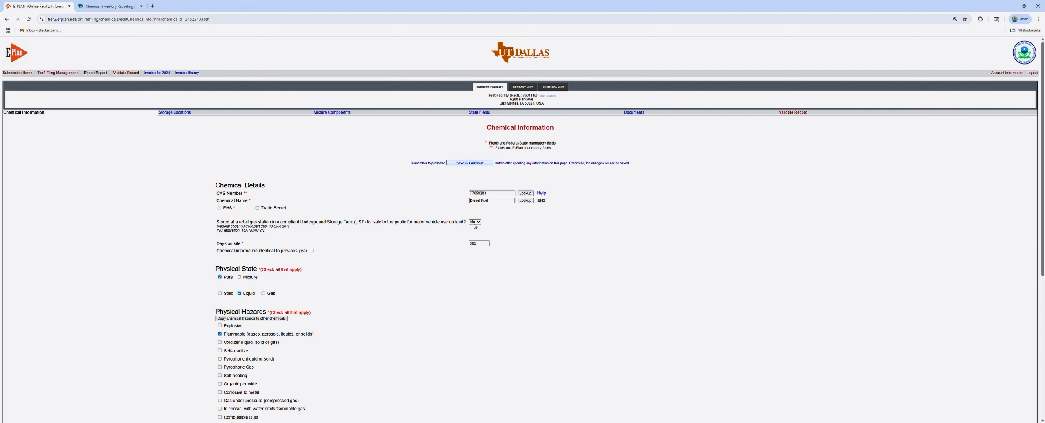
scroll(473, 221, down, 2)
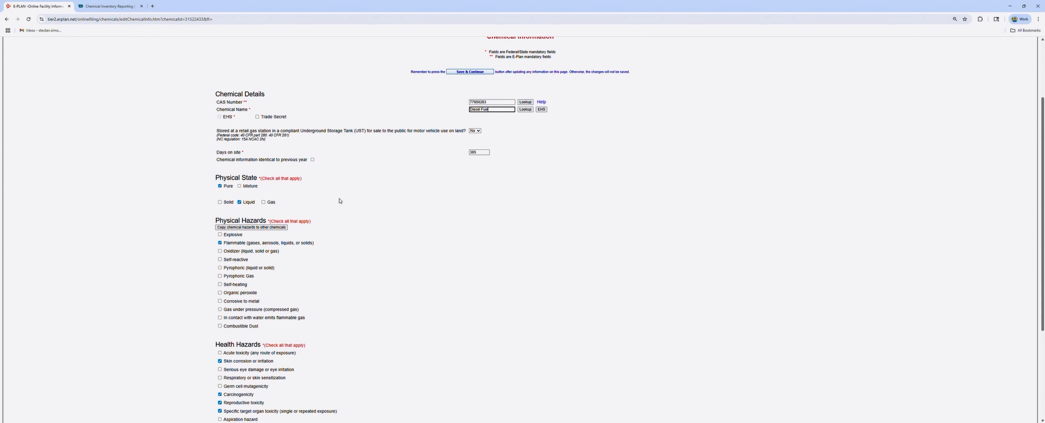
scroll(337, 200, down, 2)
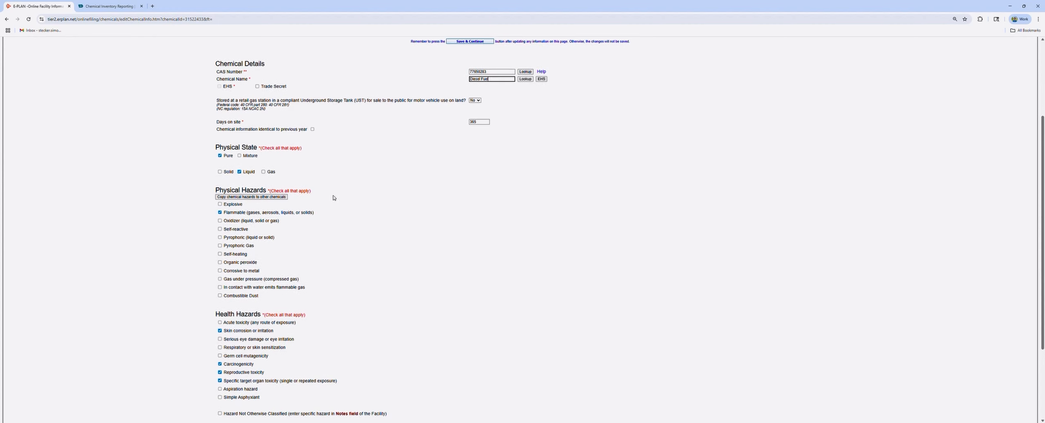
scroll(310, 196, down, 2)
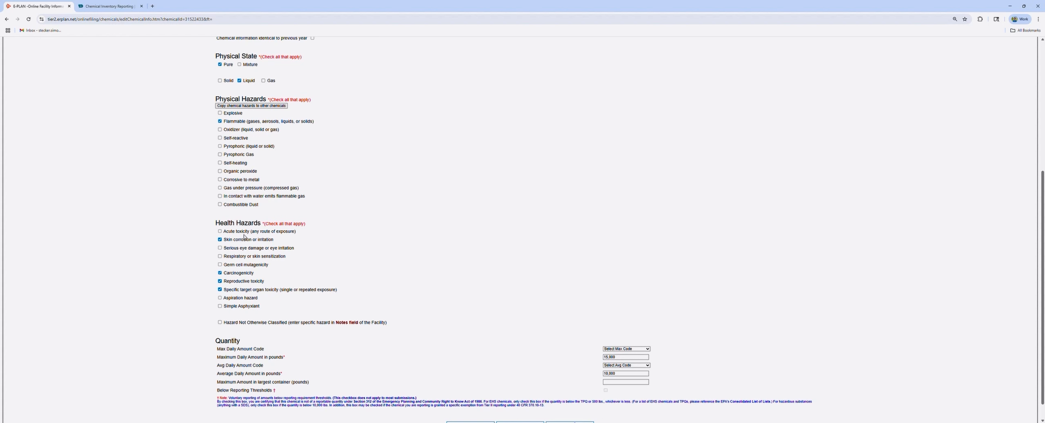
Set Diesel Fuel's max and average daily amount codes to (06) 10,000-24,999 and save
scroll(244, 237, down, 1)
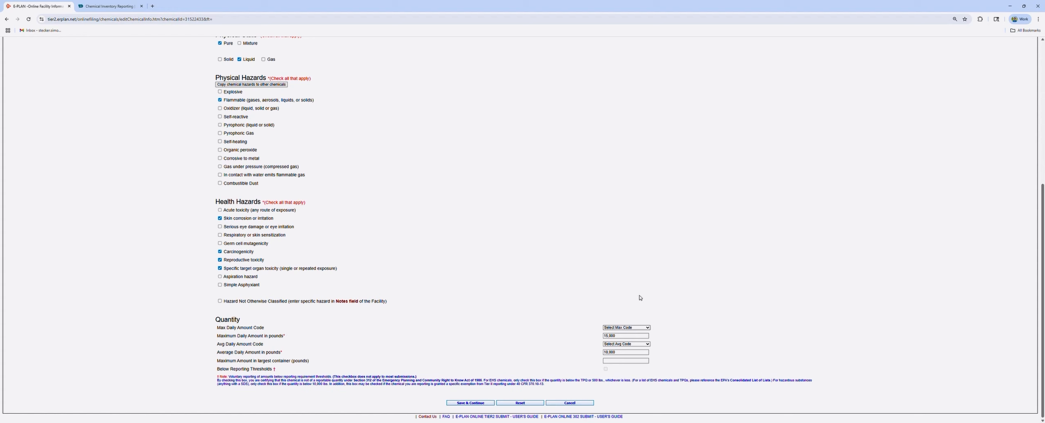
click(638, 281)
click(642, 344)
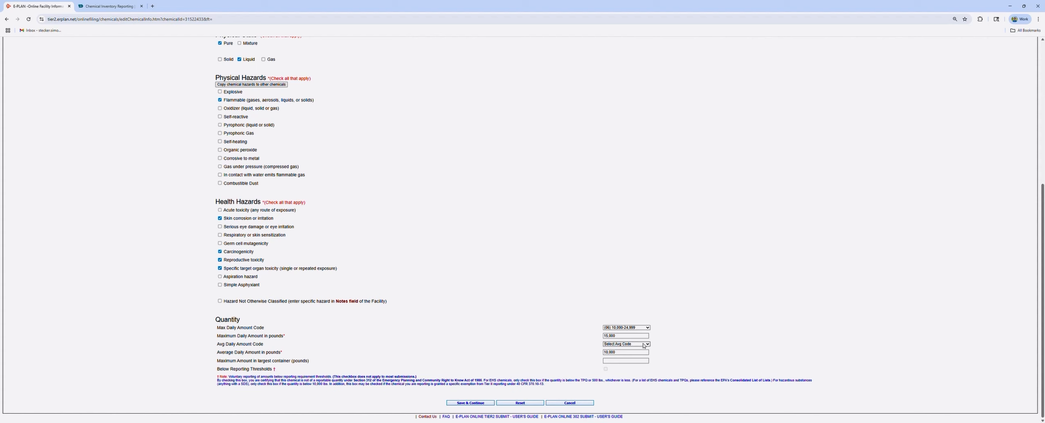
click(633, 297)
click(621, 352)
click(528, 318)
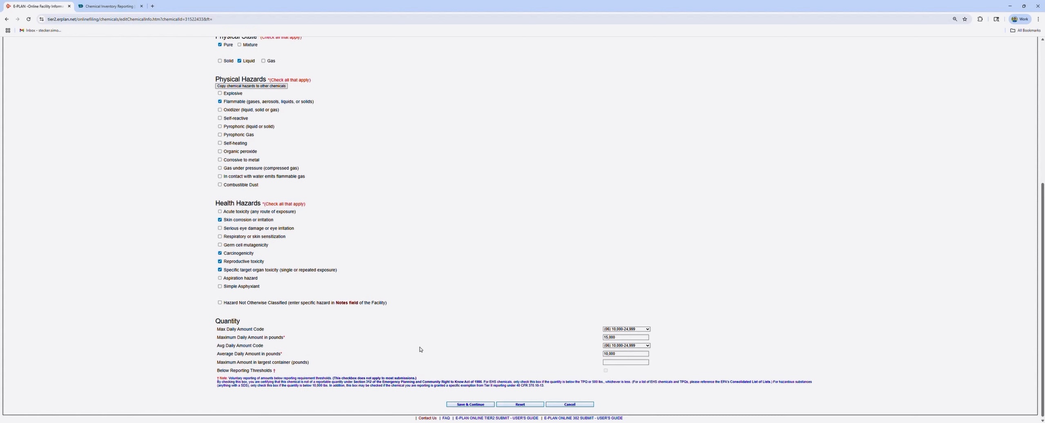
scroll(262, 251, up, 4)
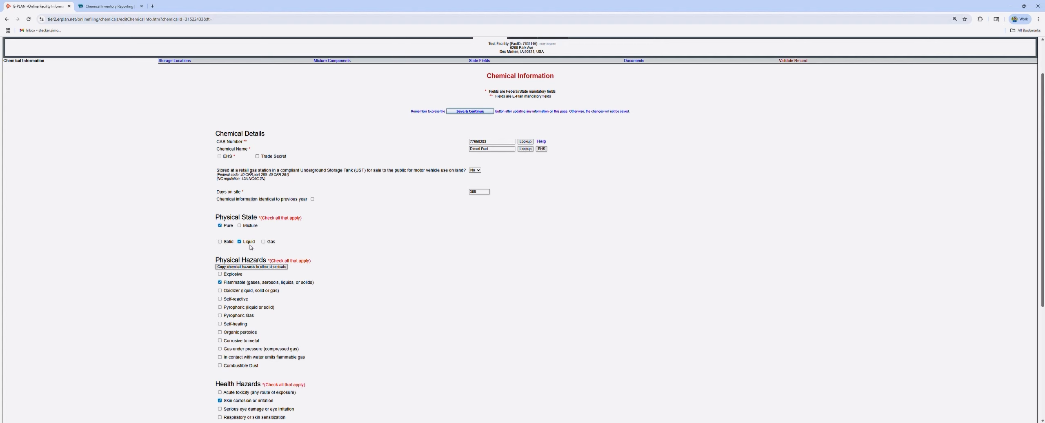
scroll(322, 277, down, 4)
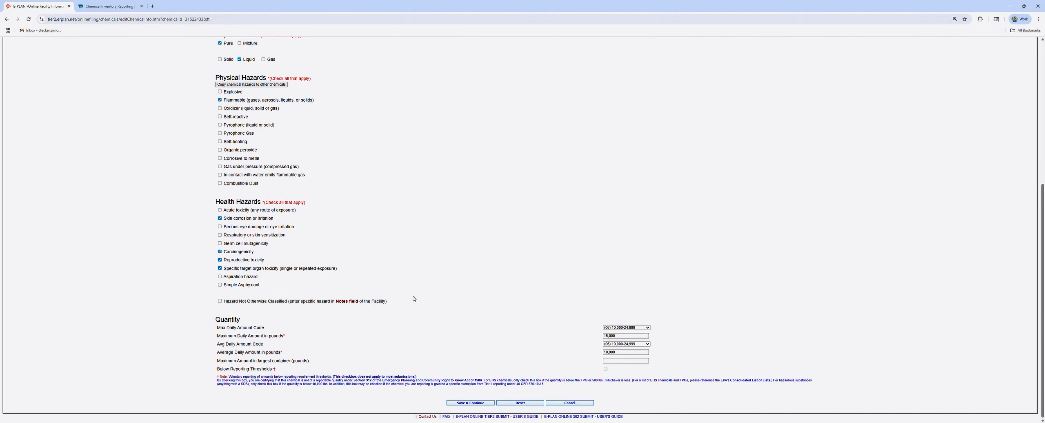
click(476, 403)
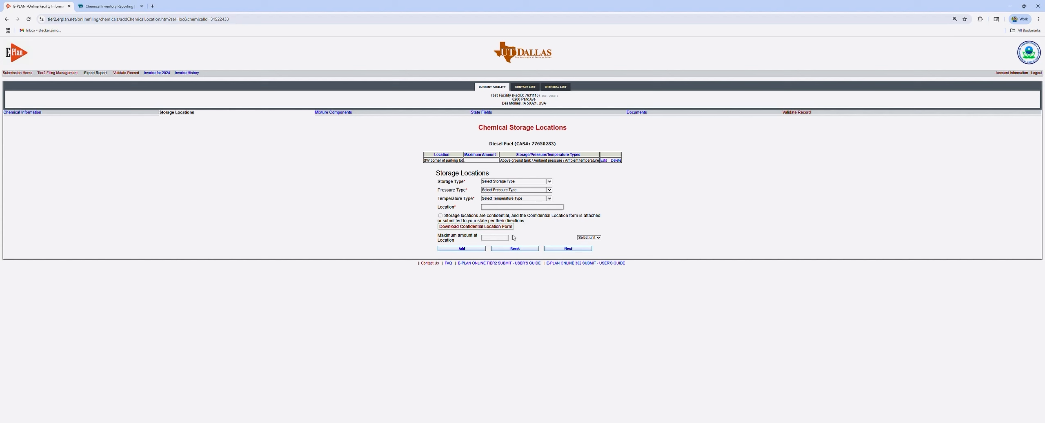
Describe the location as an ambient-pressure, ambient-temperature above ground tank at 'NW Corner of the main parking lot'
click(513, 181)
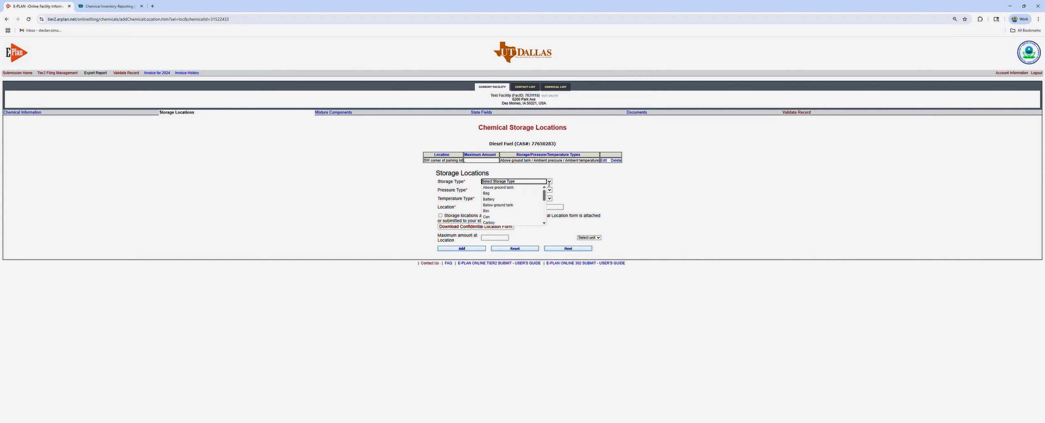
click(506, 187)
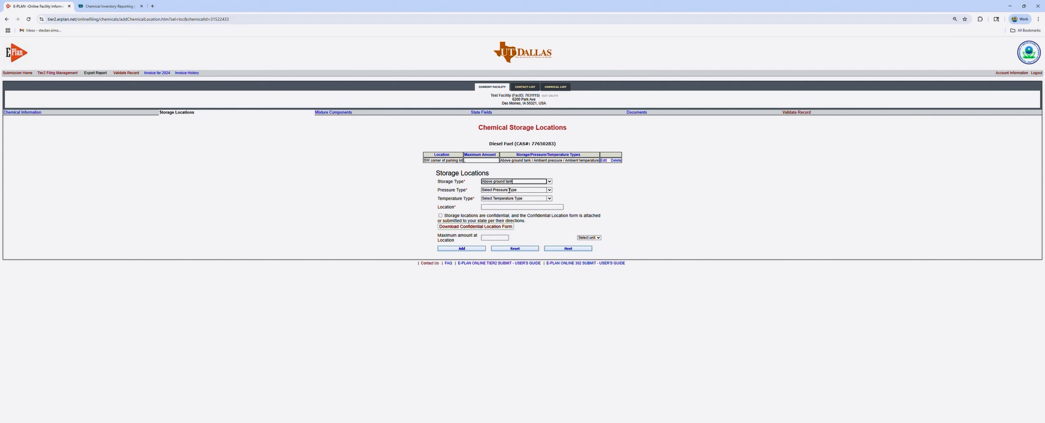
click(549, 190)
click(506, 196)
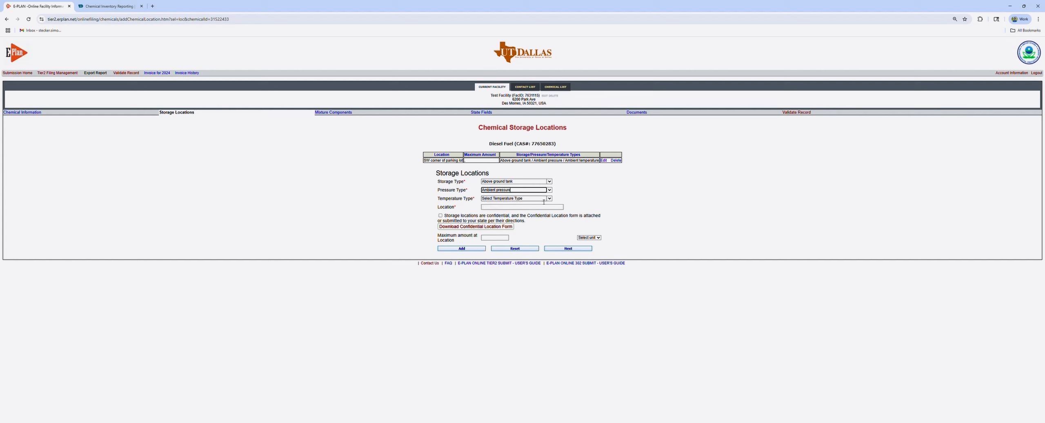
click(514, 199)
click(515, 205)
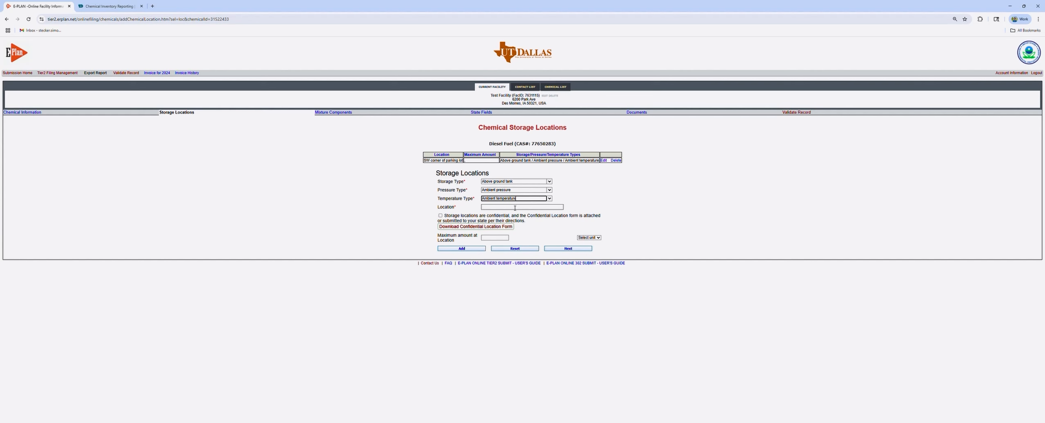
click(515, 208)
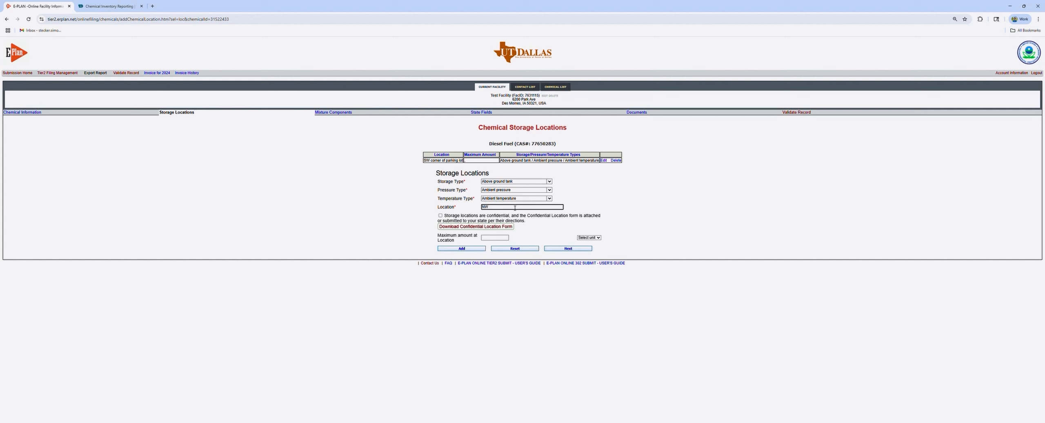
text(NW Corner of the main parking lot)
click(485, 239)
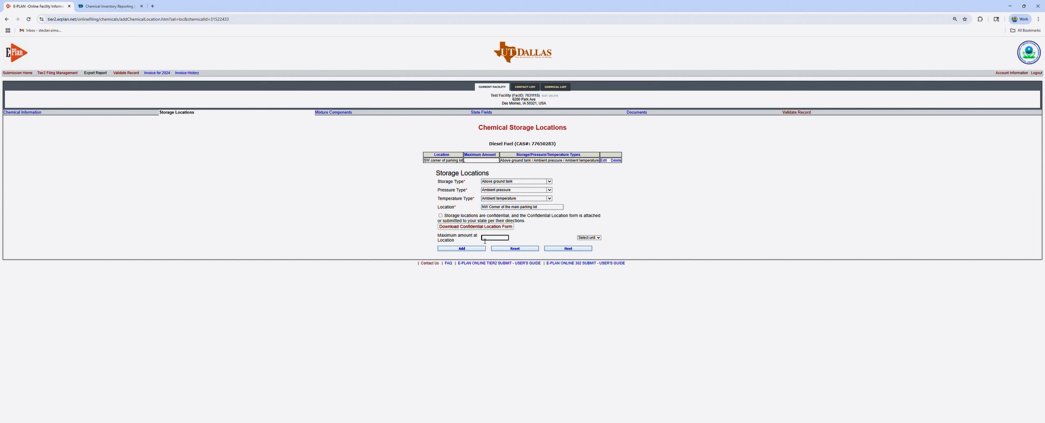
Return to the 2024 Online Filing Home through Tier2 Filing Management
click(534, 237)
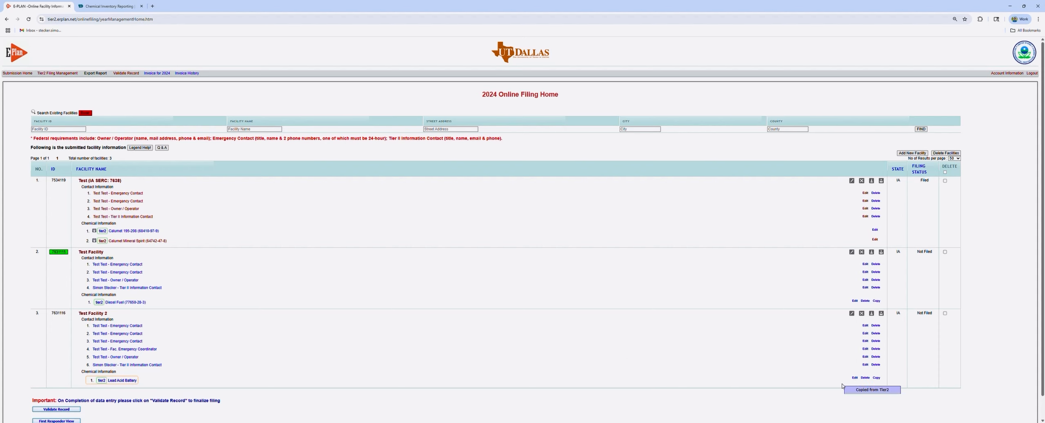
Open the Lead Acid Battery chemical record and review its name and 365 days on site
click(855, 378)
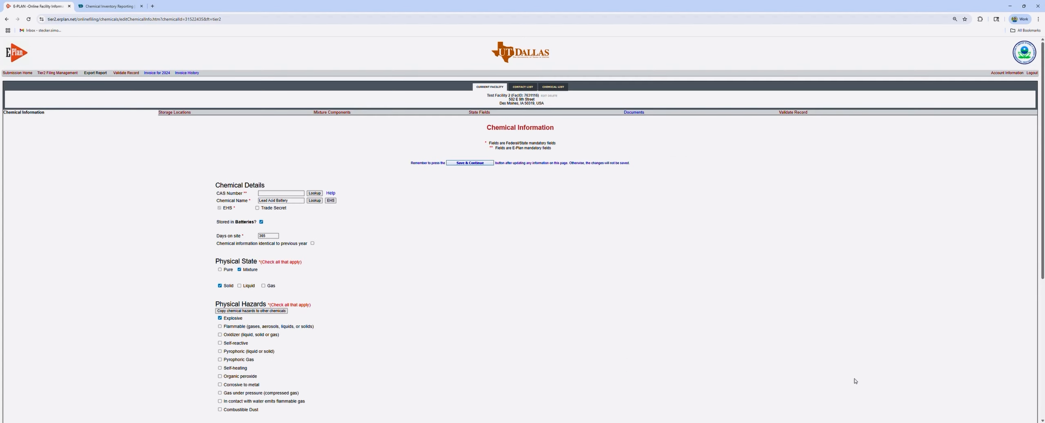
click(294, 202)
scroll(305, 222, down, 1)
scroll(293, 193, down, 2)
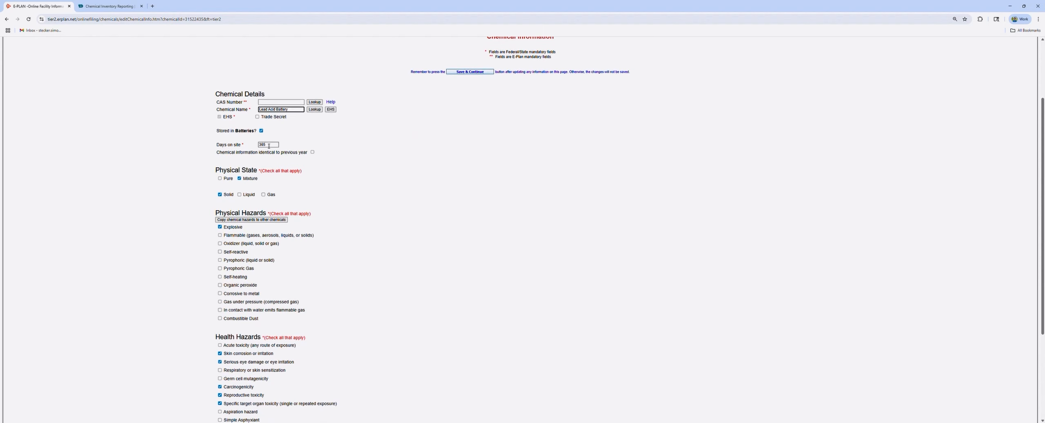
click(274, 145)
scroll(279, 149, down, 1)
scroll(304, 164, down, 1)
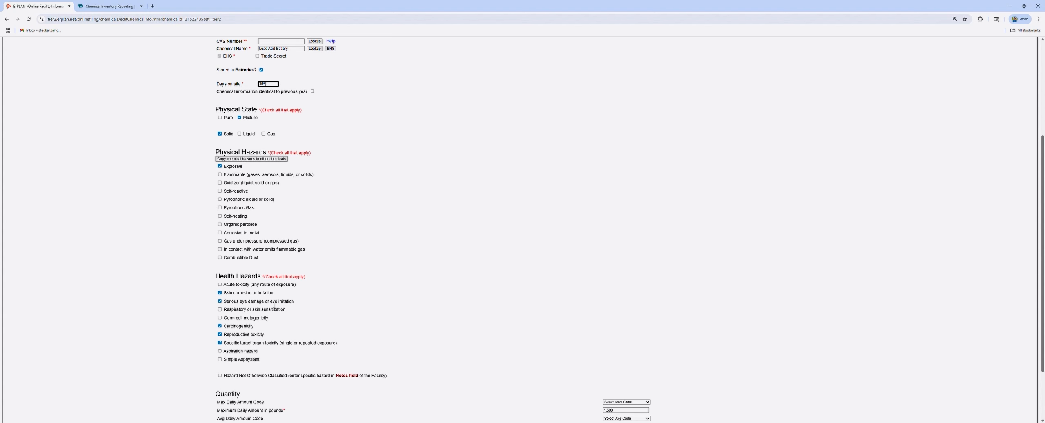
scroll(274, 305, down, 3)
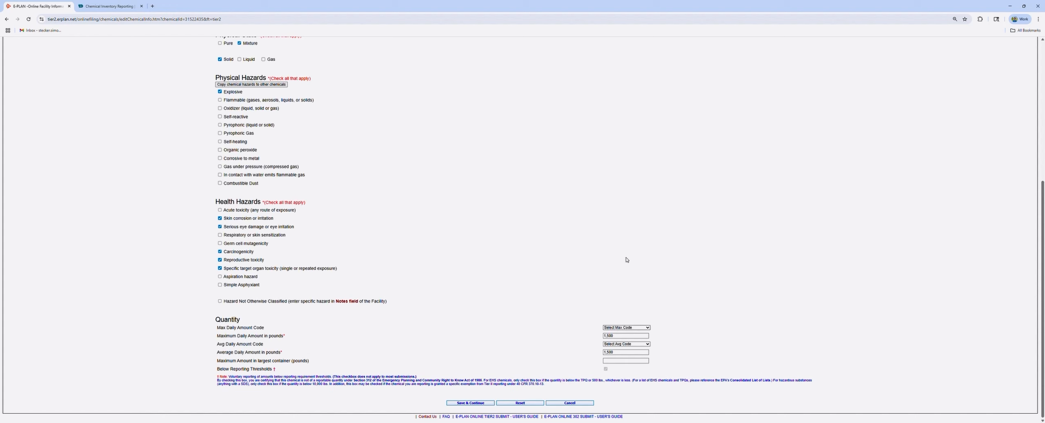
Set max and average daily amount codes to (04) 1,000-4,999, save, and proceed past storage locations
click(627, 328)
click(625, 350)
click(631, 275)
click(472, 404)
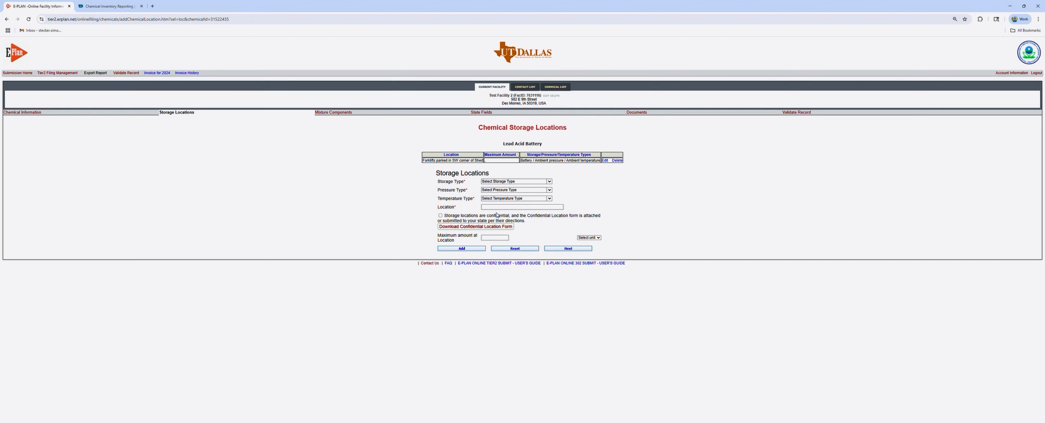
click(567, 249)
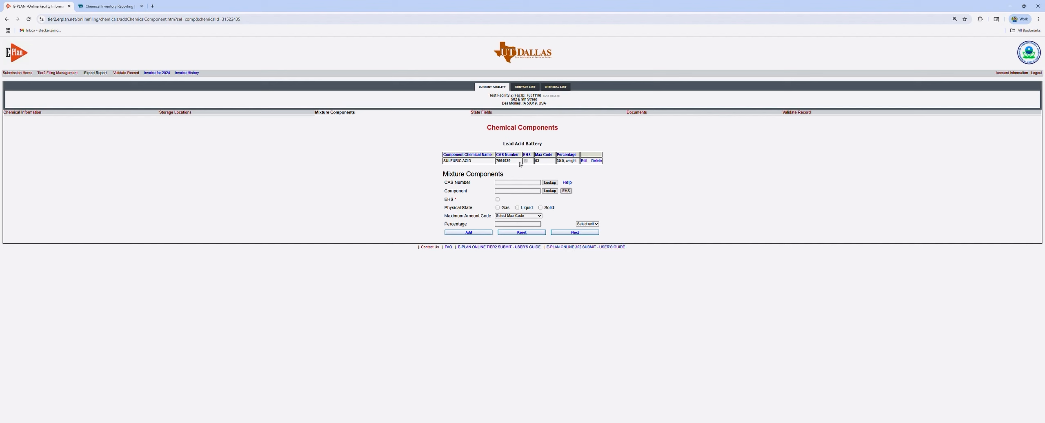
Delete the SULFURIC ACID component from the battery and confirm the deletion
click(597, 161)
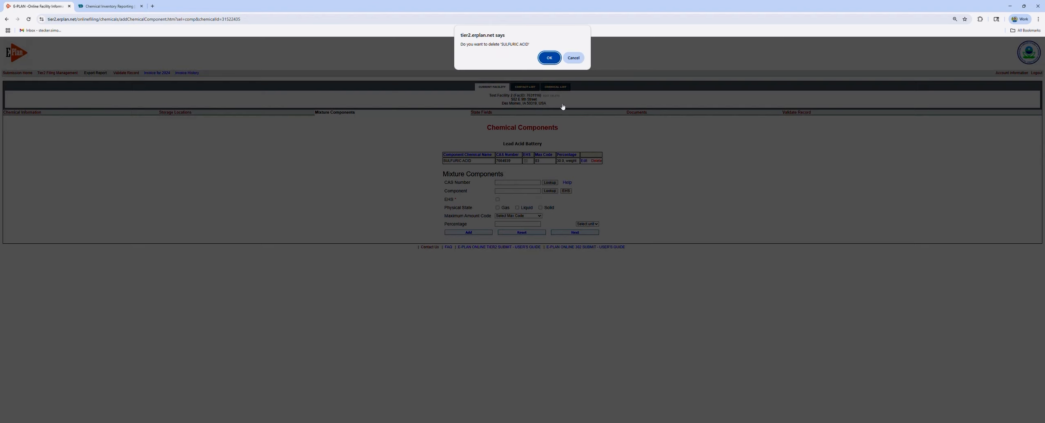
click(550, 61)
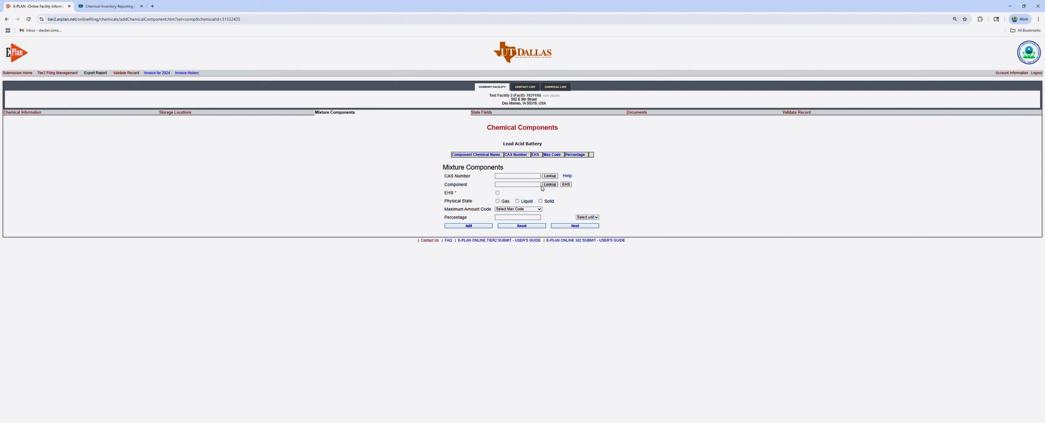
Add SULFURIC ACID as a liquid component with max code (03) 500-999 at 40% by weight
click(526, 186)
text(sulfuric)
click(525, 193)
click(517, 201)
click(526, 209)
click(524, 241)
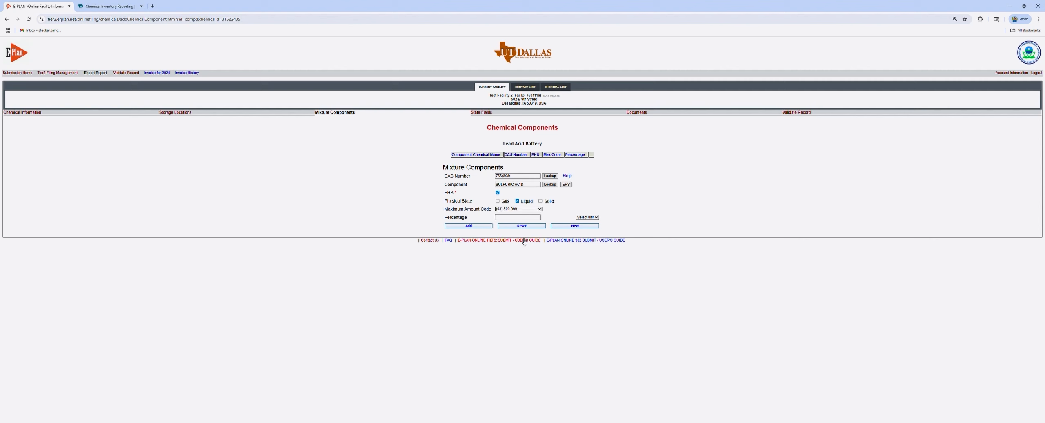
click(523, 218)
click(586, 217)
click(587, 230)
click(469, 226)
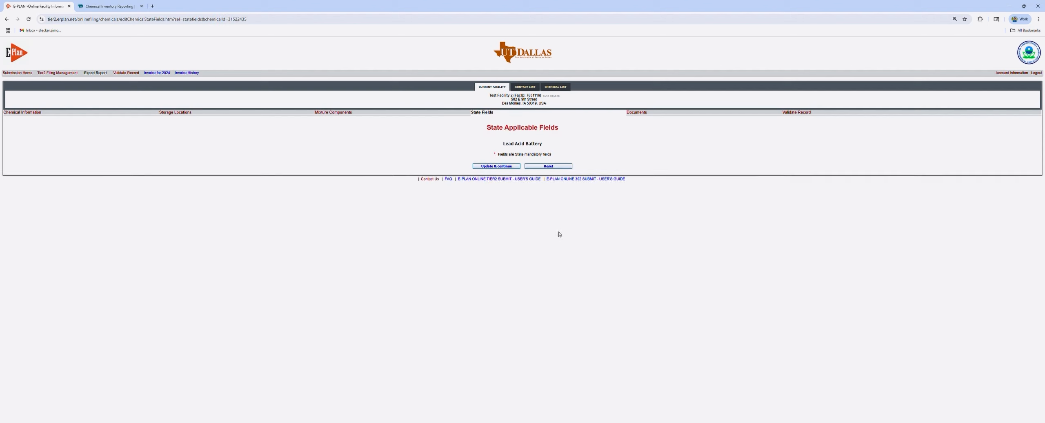
Save the battery's state fields and return to the online filing home
click(508, 167)
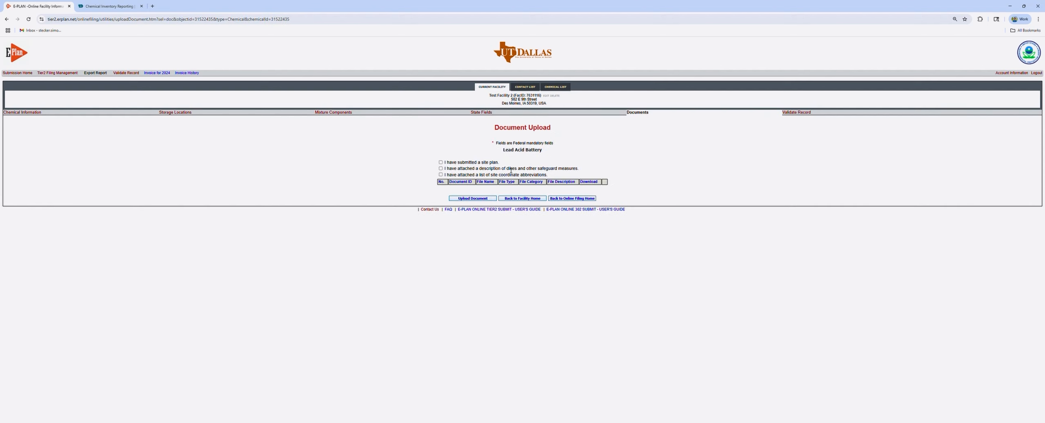
click(570, 199)
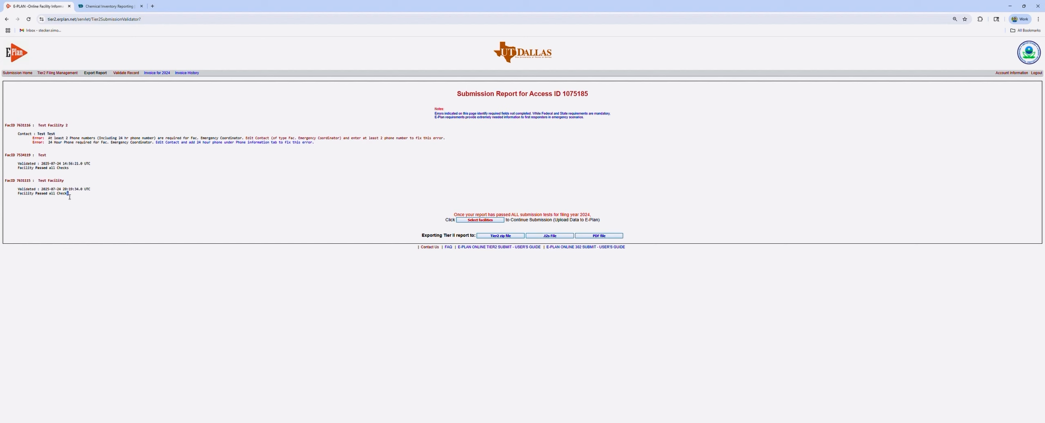
Move from the Submission Report to the Submit Facility Information page to pick facilities
drag(70, 197, 20, 189)
click(42, 195)
click(477, 220)
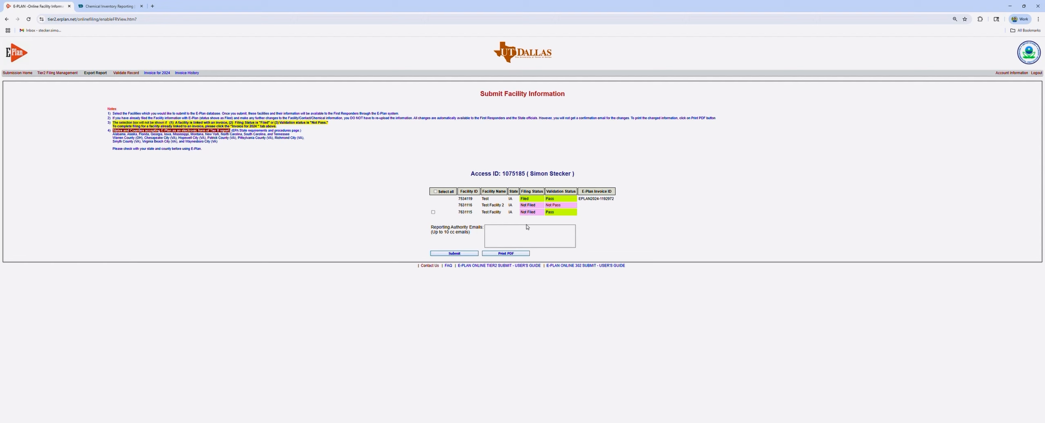
Tick Test Facility for submission to E-Plan and move into the Reporting Authority Emails box
click(433, 213)
click(491, 233)
click(118, 7)
scroll(351, 216, up, 12)
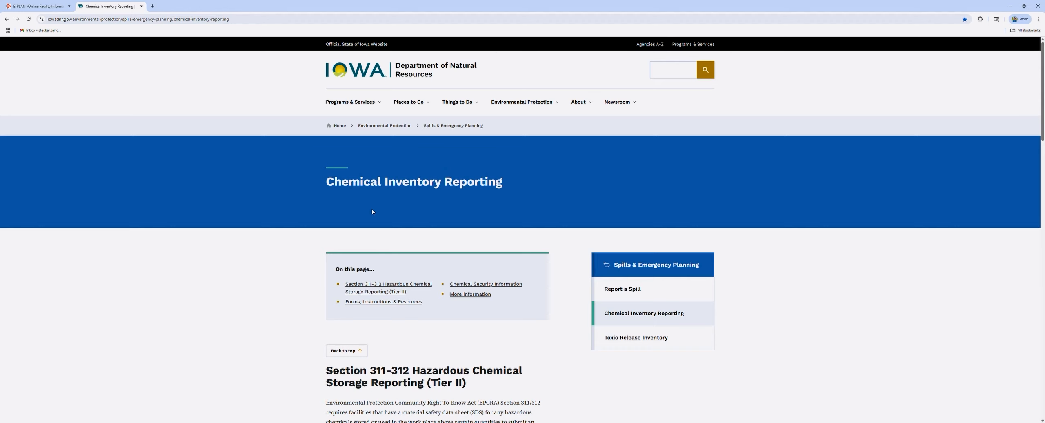
scroll(368, 199, down, 10)
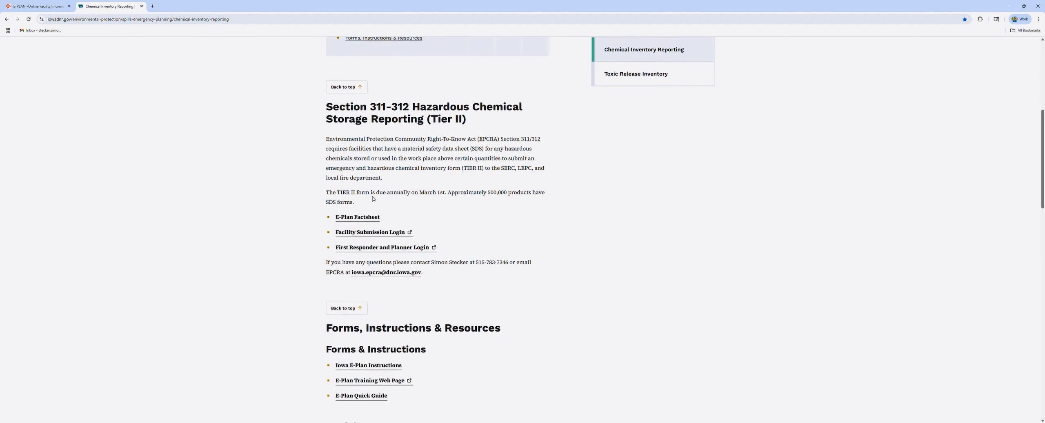
scroll(373, 198, down, 2)
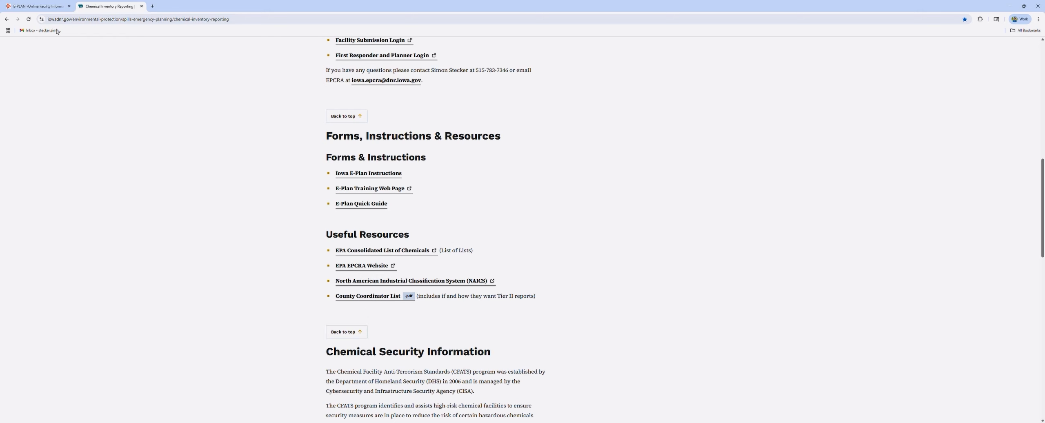
click(38, 6)
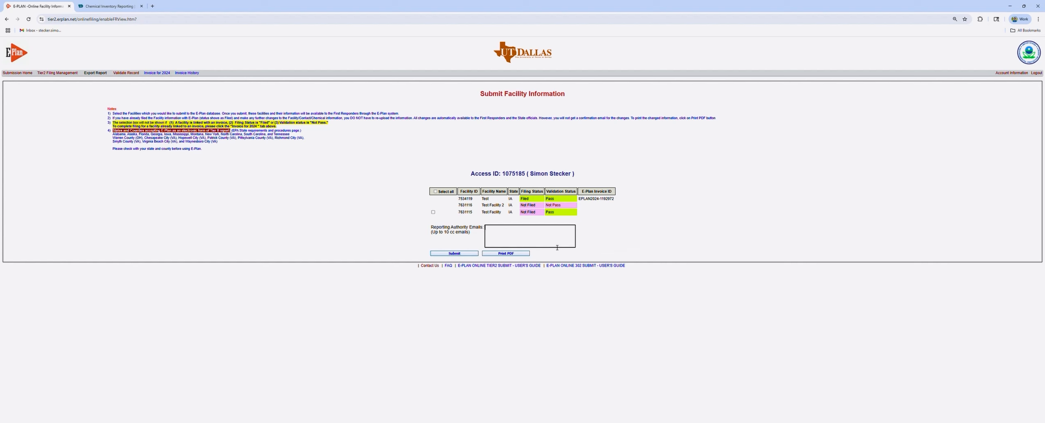
Take Test Facility back out of the E-Plan submission selection
click(434, 212)
click(498, 234)
click(433, 213)
Start a PDF report via Export Report > Download PDF, selecting Test and Test Facility
mouse_move(99, 74)
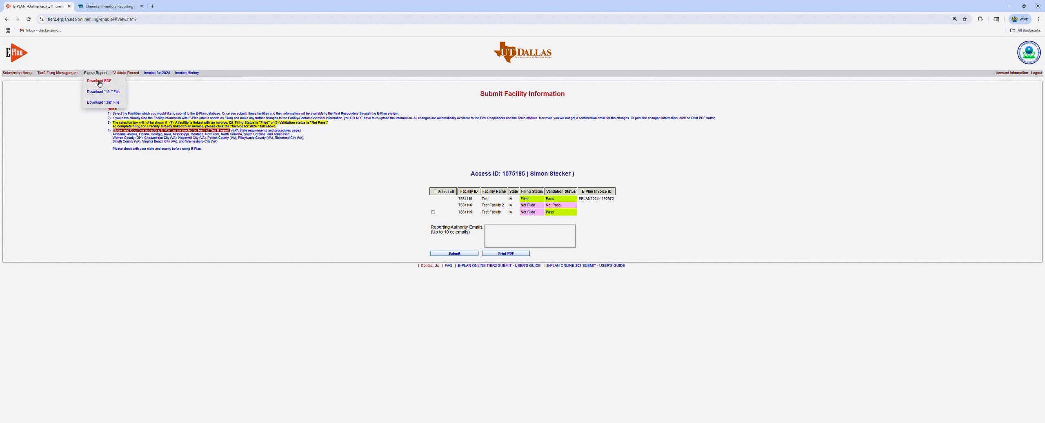
click(99, 81)
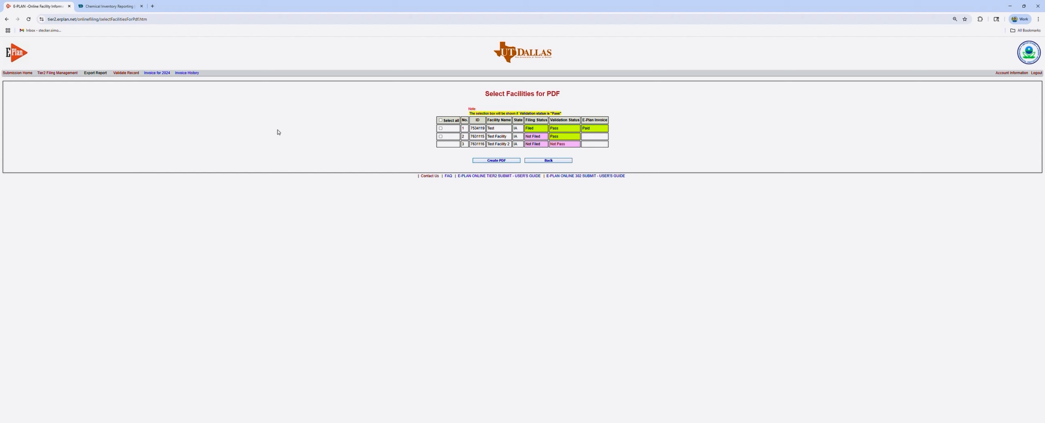
click(440, 137)
click(440, 128)
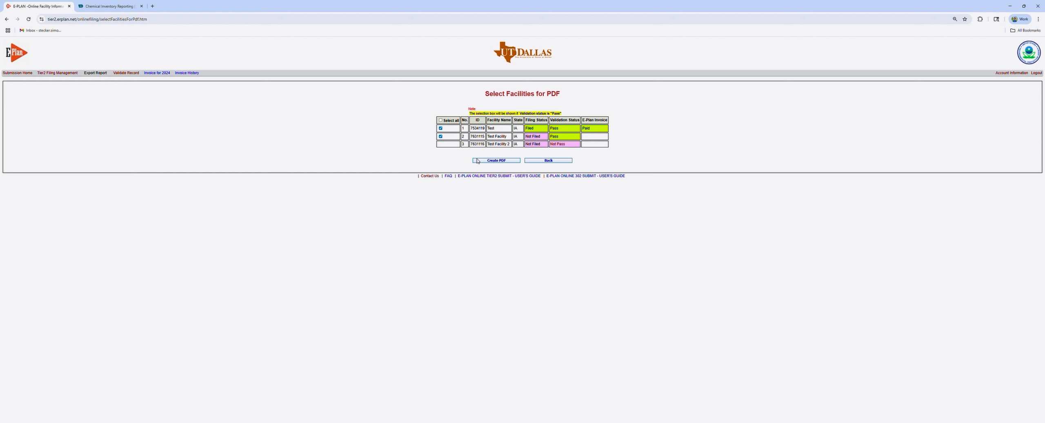